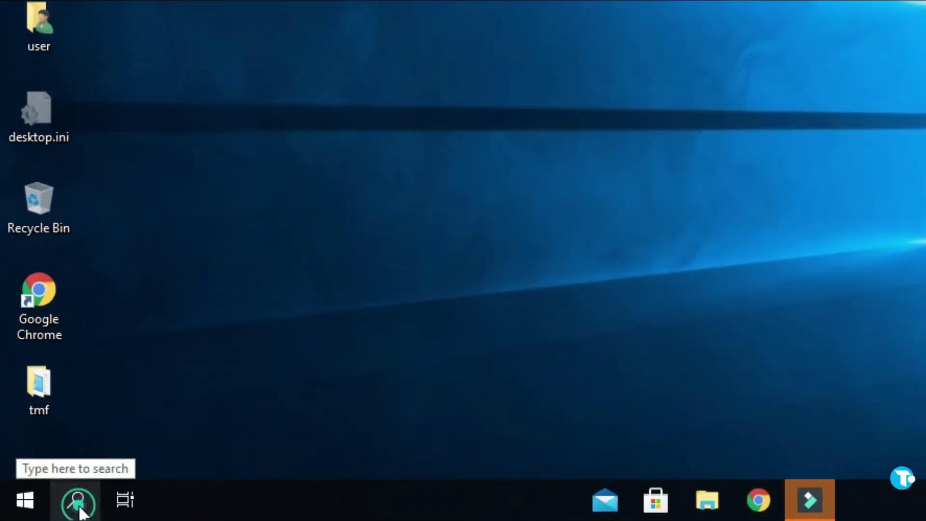
Search Windows for 'bluetooth' and open Bluetooth and other devices settings
click(77, 501)
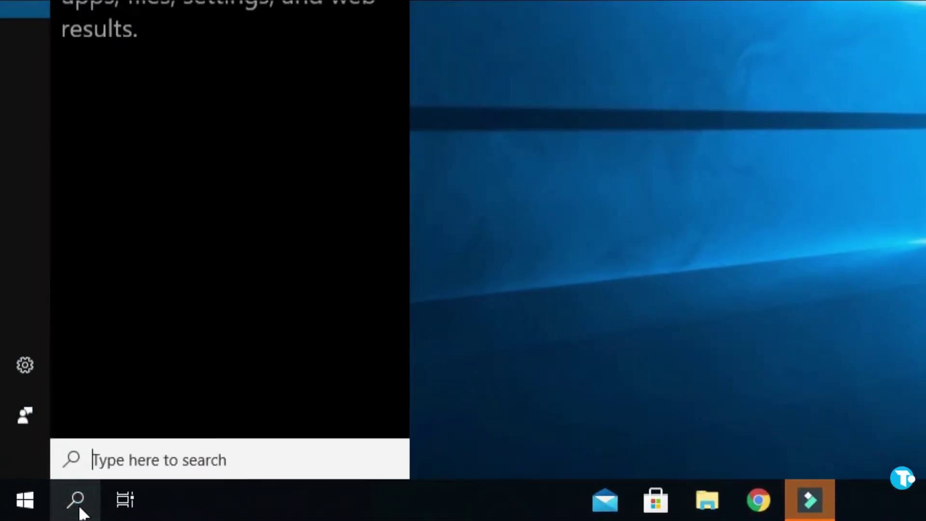
text(bluetooth)
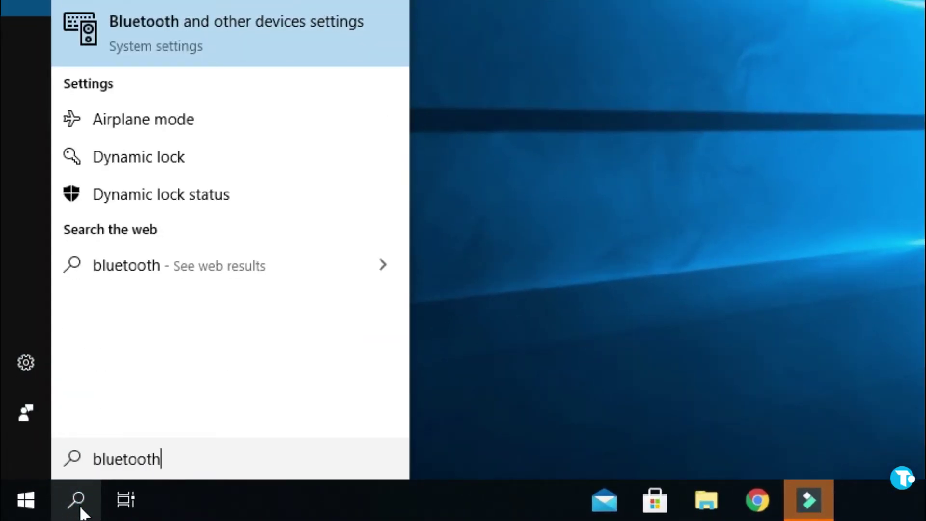
click(275, 37)
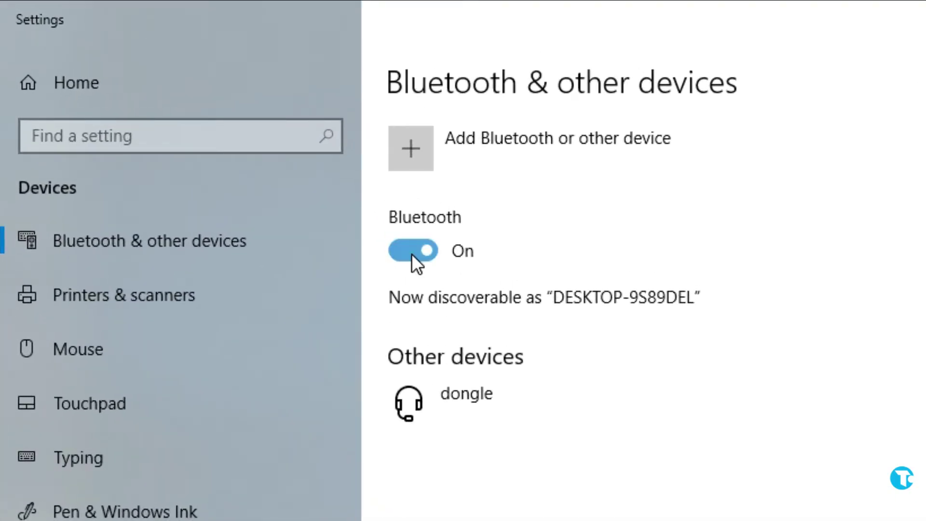
Toggle Bluetooth off and back on so it ends up switched on
click(412, 254)
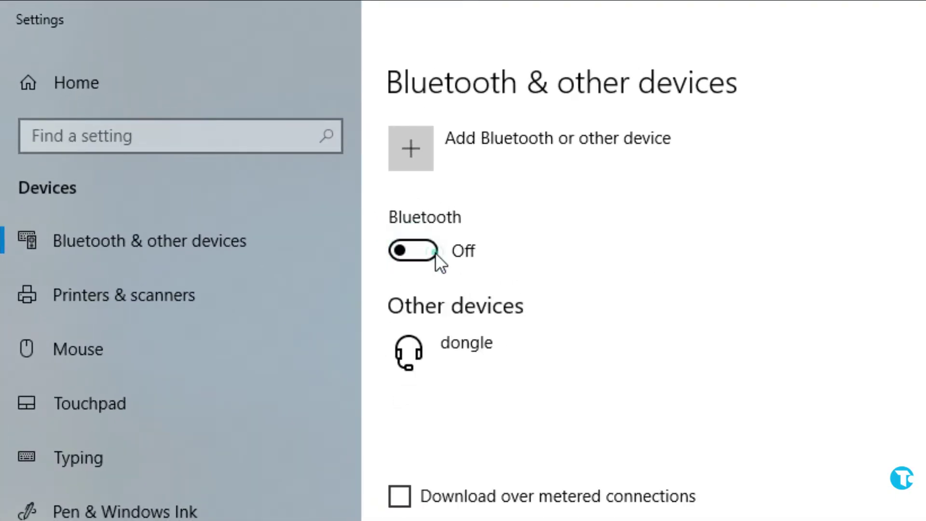
click(427, 252)
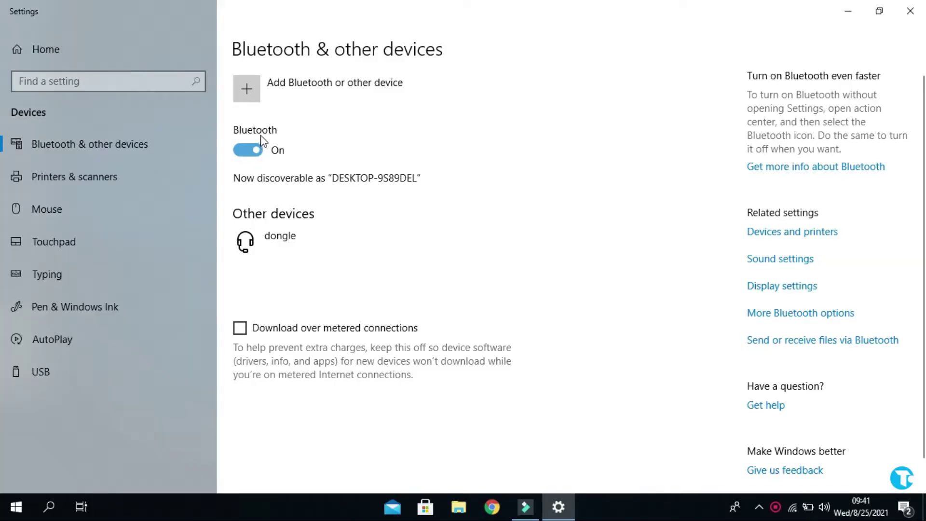
Start adding a Bluetooth device so nearby devices like BT_SPEAKER appear
click(254, 87)
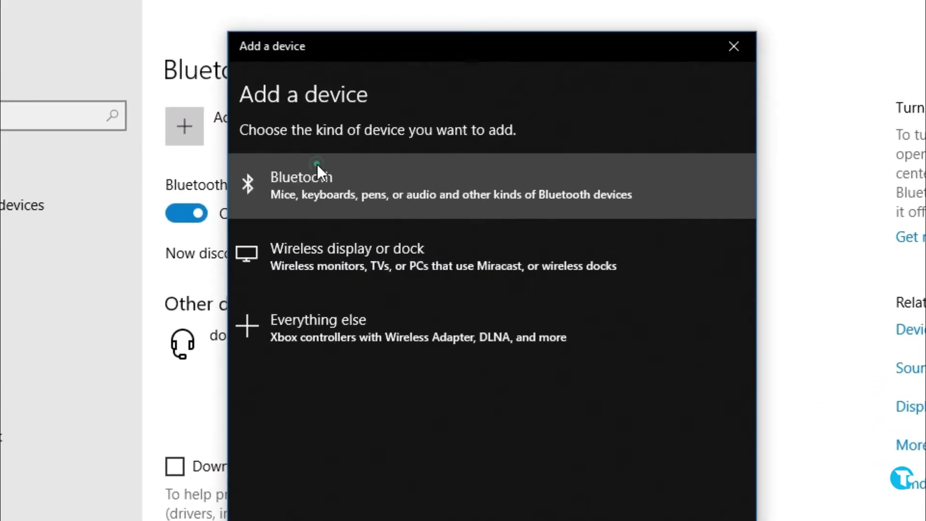
click(318, 174)
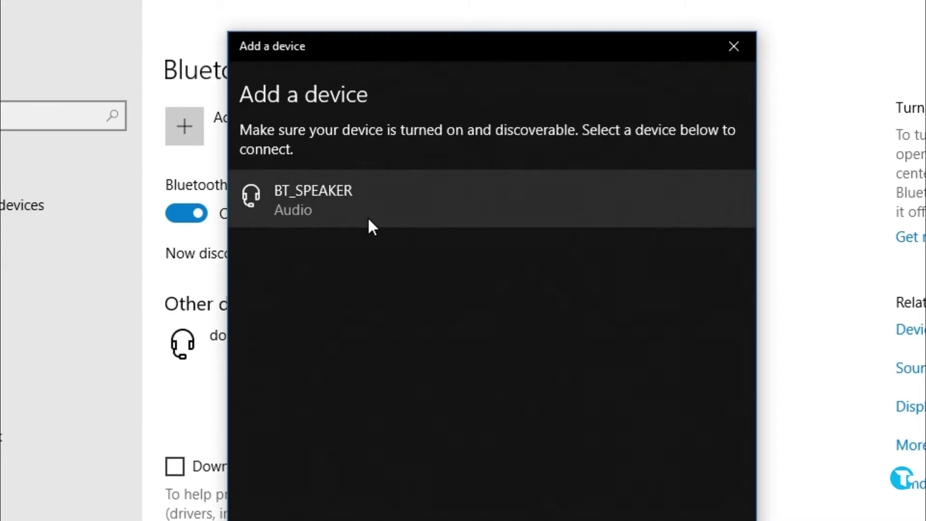
Pair BT_SPEAKER from the Add a device list and dismiss the confirmation
click(368, 217)
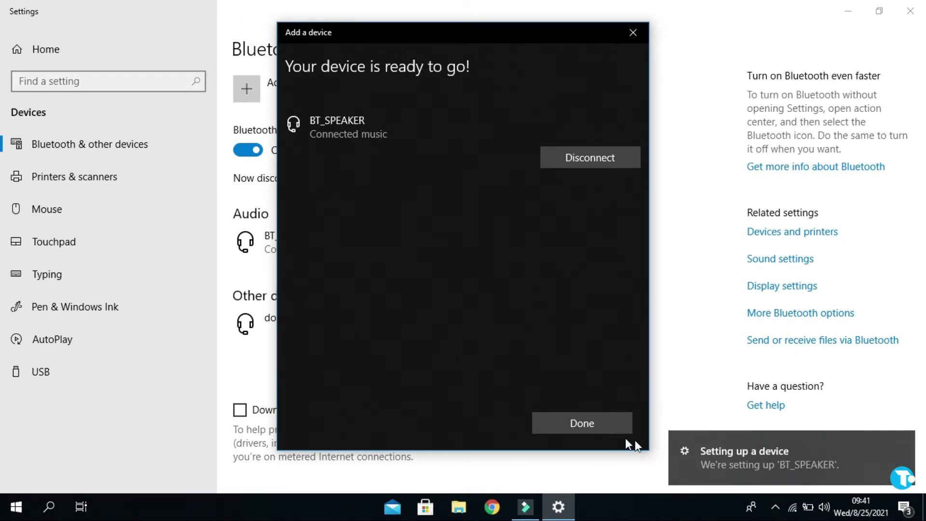
click(598, 429)
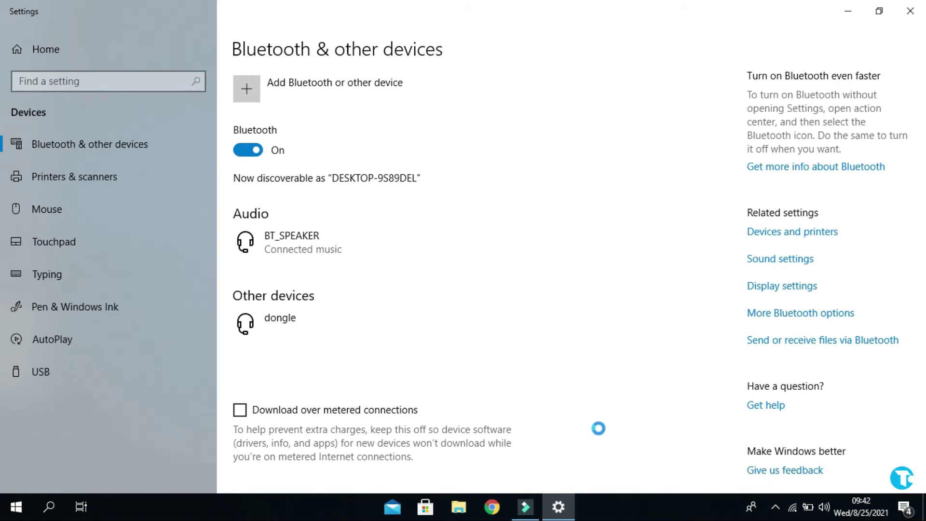
Close the Settings window to return to the desktop
click(911, 12)
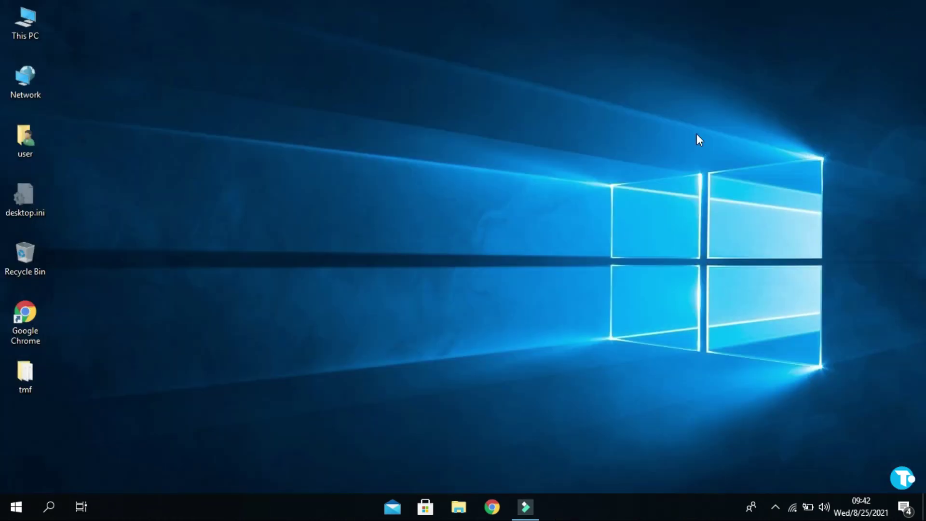